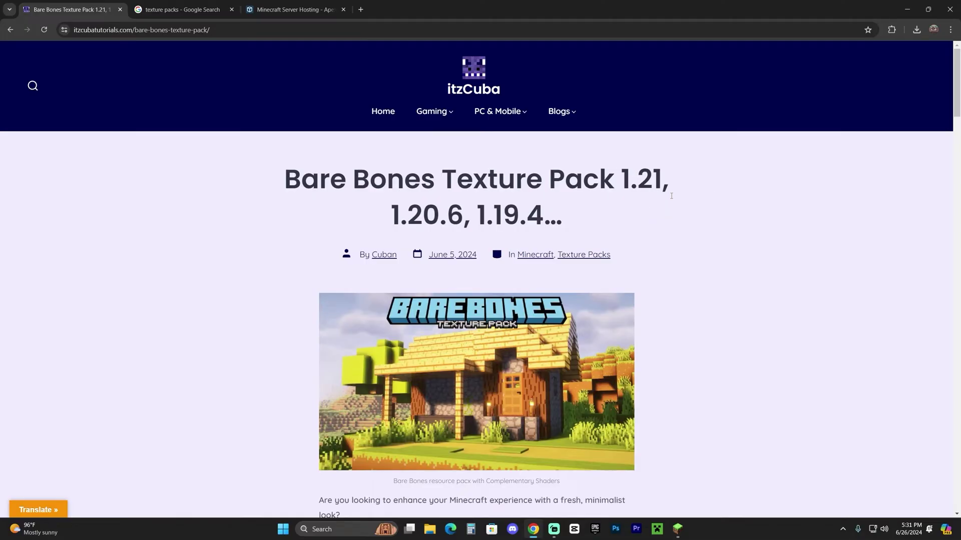
# Examine the Bare Bones article, including its comparison with vanilla Minecraft and the supported game versions in its title
pyautogui.scroll(-15, 672, 196)
pyautogui.scroll(-20, 689, 221)
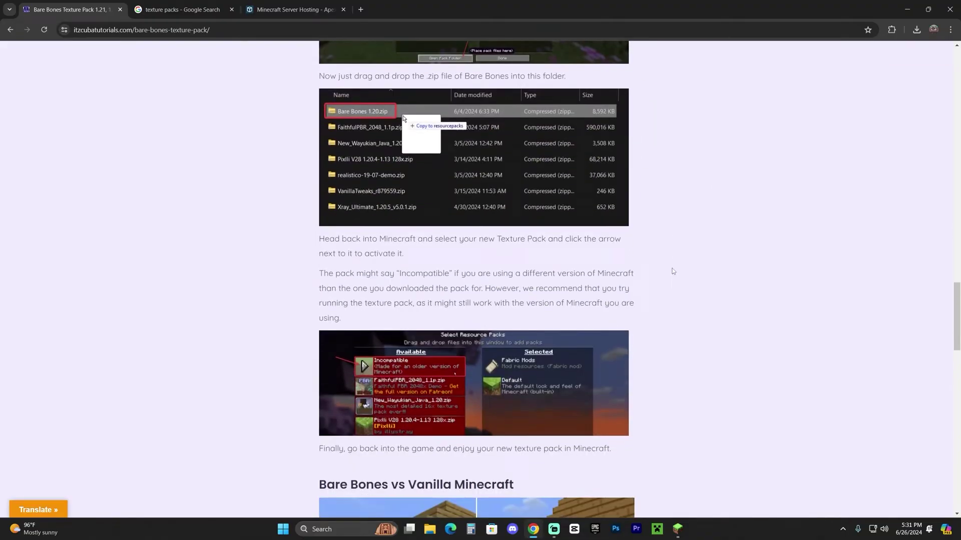
pyautogui.scroll(-2, 704, 280)
pyautogui.moveTo(476, 204); pyautogui.dragTo(750, 223)
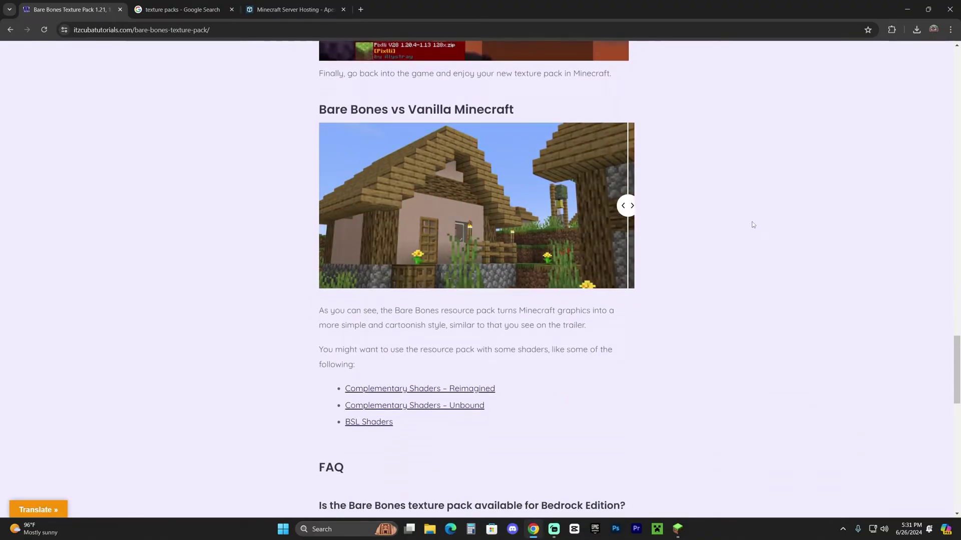
pyautogui.scroll(8, 776, 324)
pyautogui.scroll(20, 776, 324)
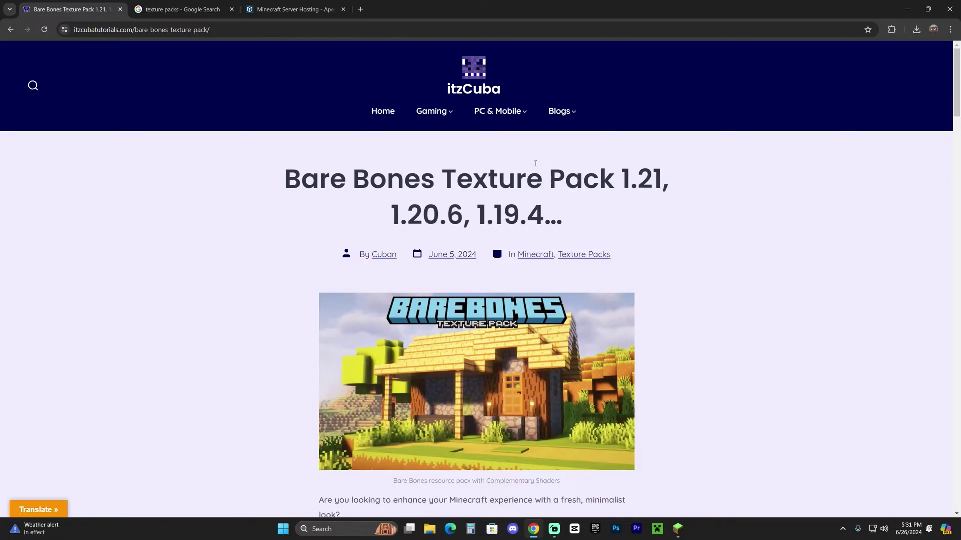
pyautogui.moveTo(615, 178); pyautogui.dragTo(652, 184)
pyautogui.click(676, 194)
# Look through the Google search results for "texture packs" for sites offering other Minecraft packs
pyautogui.click(157, 4)
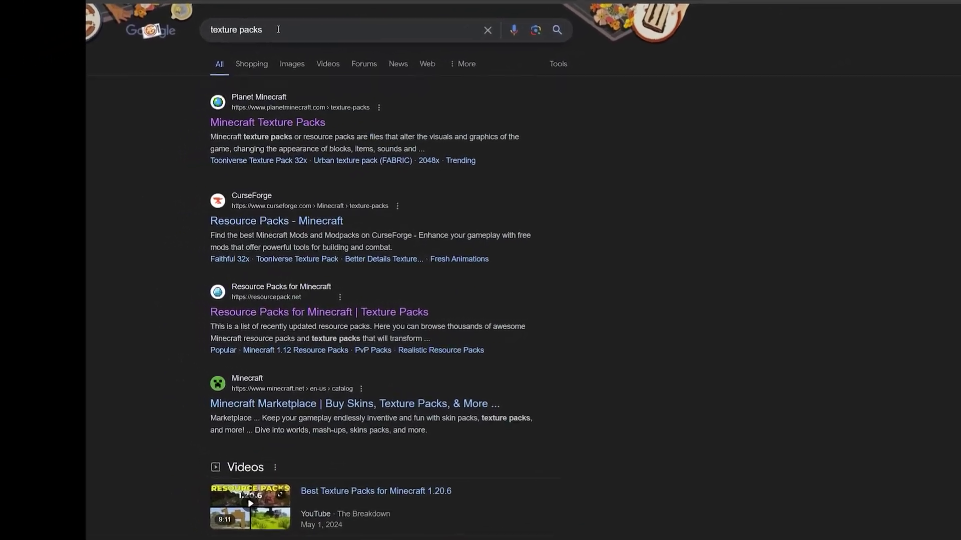
pyautogui.tripleClick(147, 62)
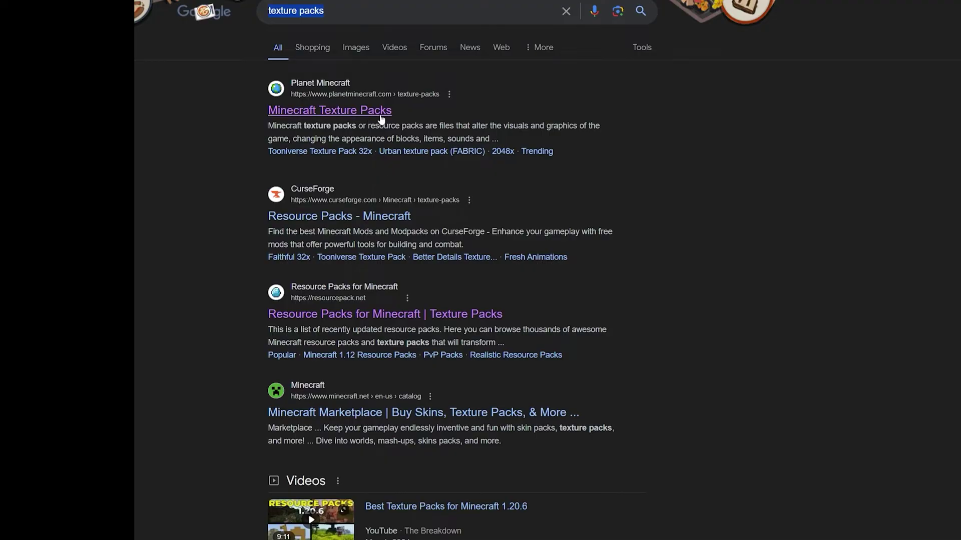
pyautogui.scroll(-15, 463, 208)
pyautogui.scroll(15, 735, 208)
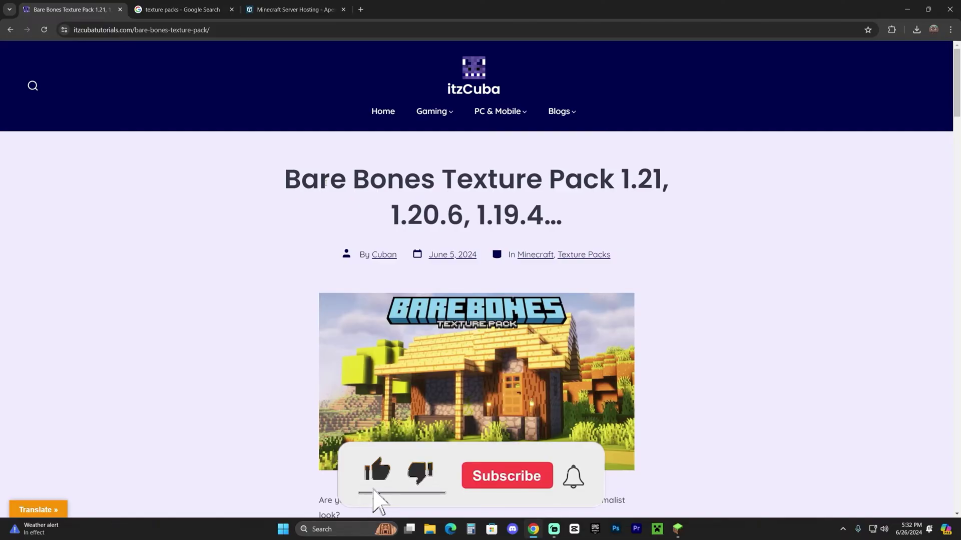
# Open the Modrinth download page for Bare Bones from the download section of the article
pyautogui.scroll(-5, 677, 178)
pyautogui.scroll(-13, 677, 177)
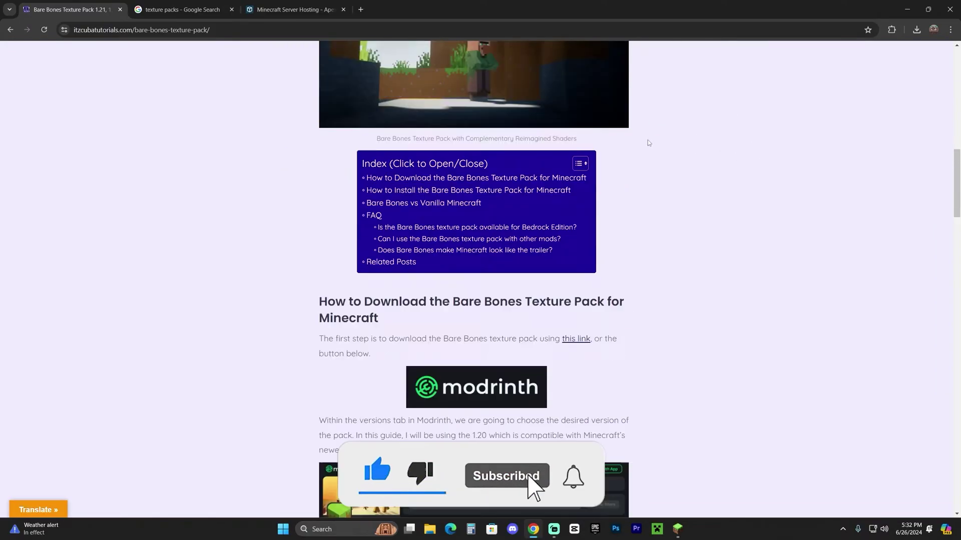
pyautogui.scroll(3, 578, 297)
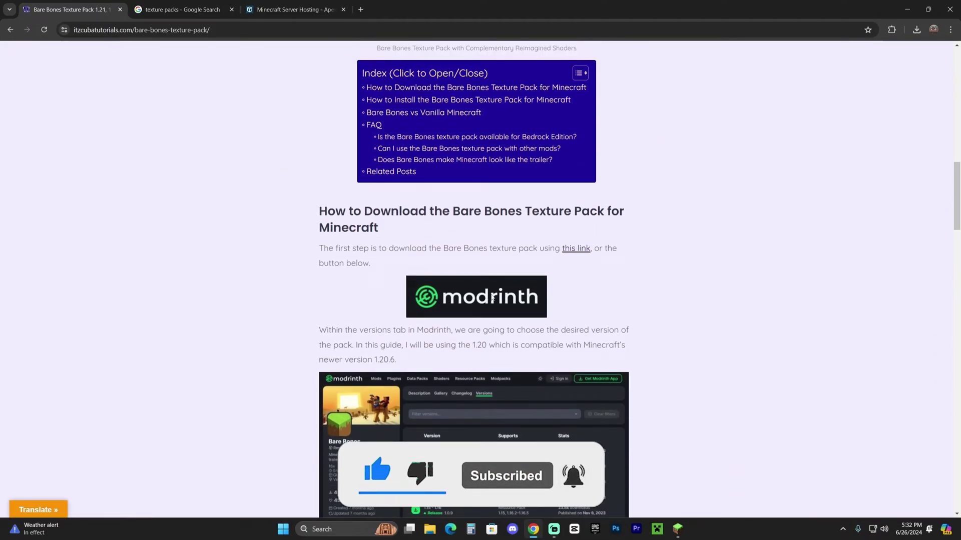
pyautogui.click(492, 297)
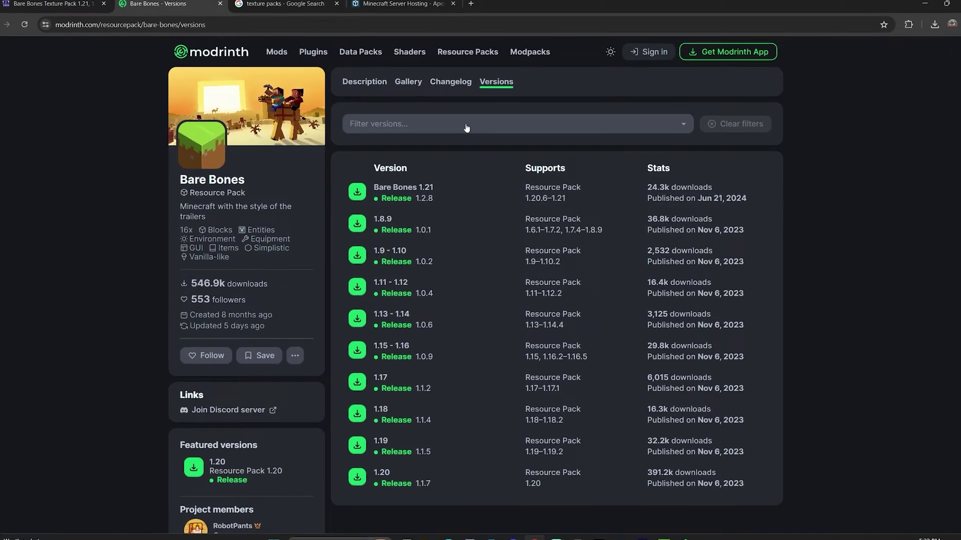
# Filter the Bare Bones versions to 1.21 and download the Bare Bones 1.21 release
pyautogui.click(465, 126)
pyautogui.click(376, 145)
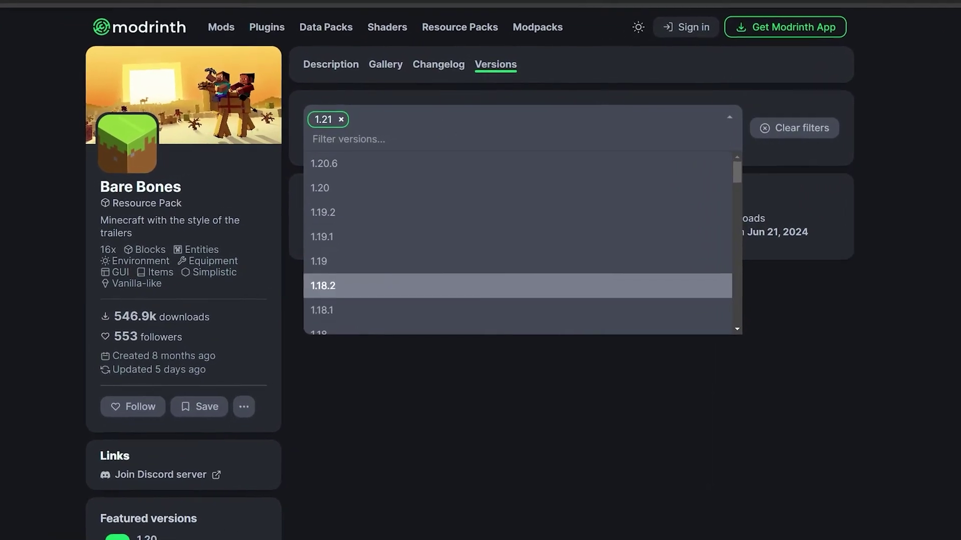
pyautogui.click(706, 450)
pyautogui.click(409, 122)
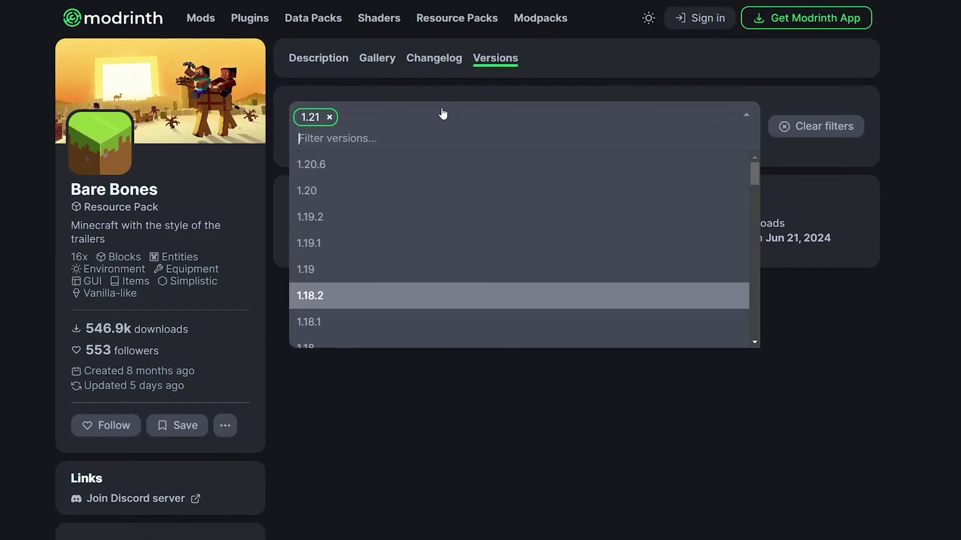
pyautogui.click(414, 120)
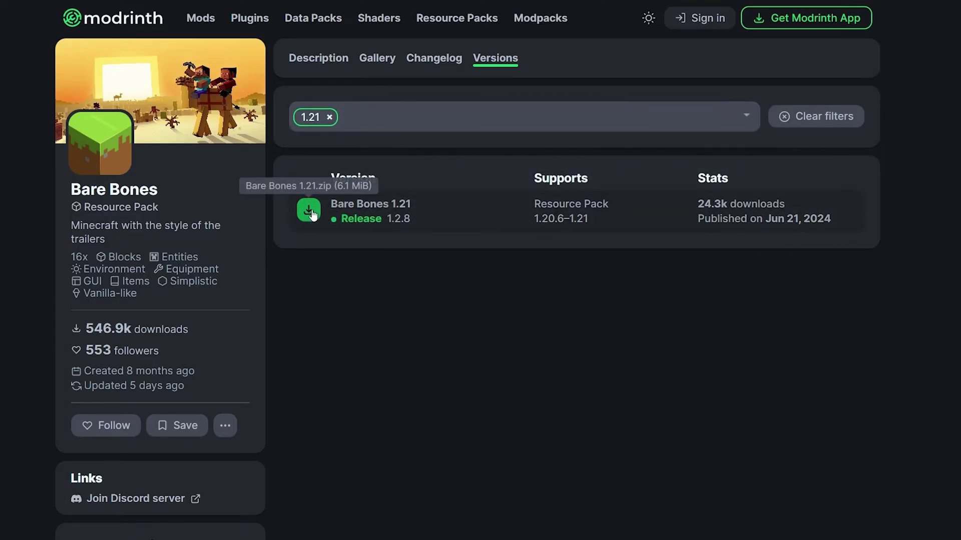
pyautogui.click(313, 210)
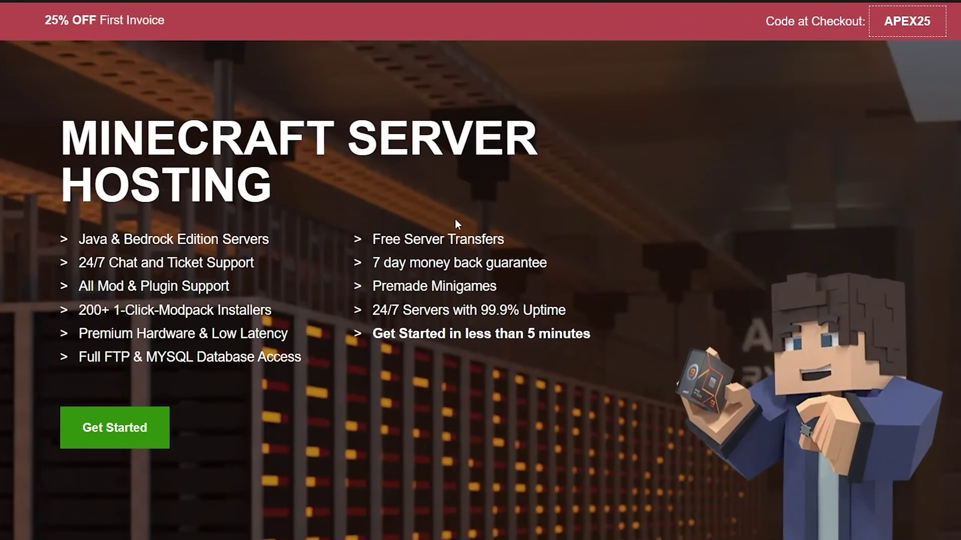
# Review the Apex Hosting page's server features and run the ping test for its server locations
pyautogui.scroll(-7, 600, 261)
pyautogui.scroll(8, 741, 302)
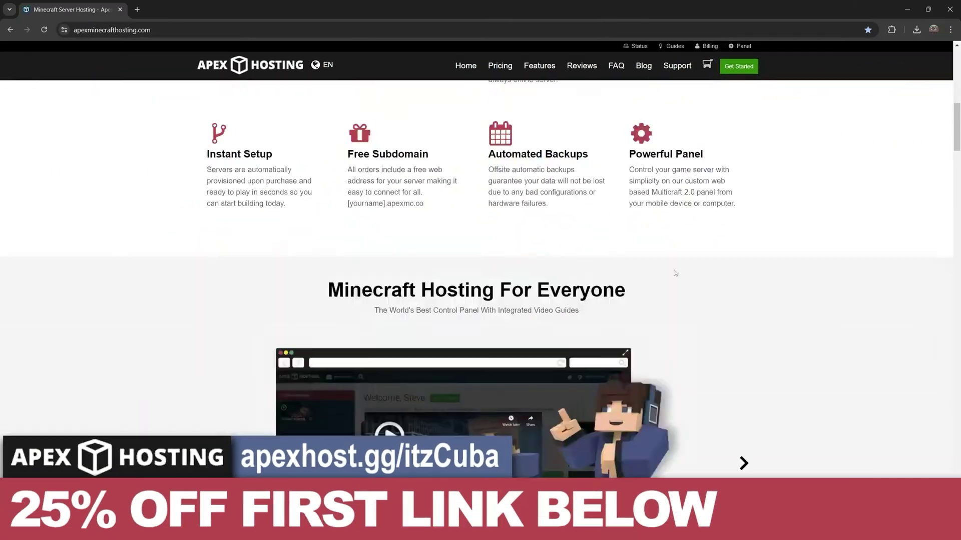
pyautogui.scroll(-15, 675, 273)
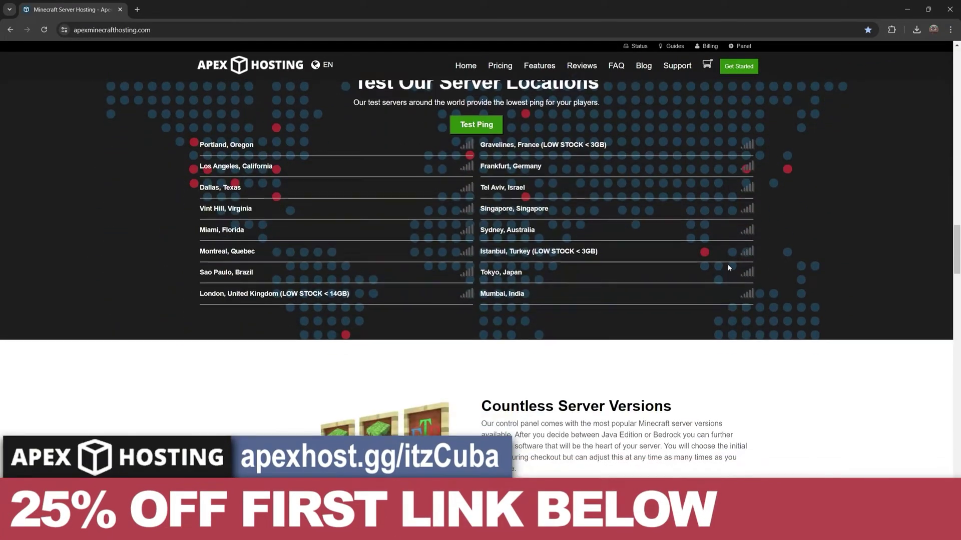
pyautogui.scroll(4, 730, 262)
pyautogui.click(476, 309)
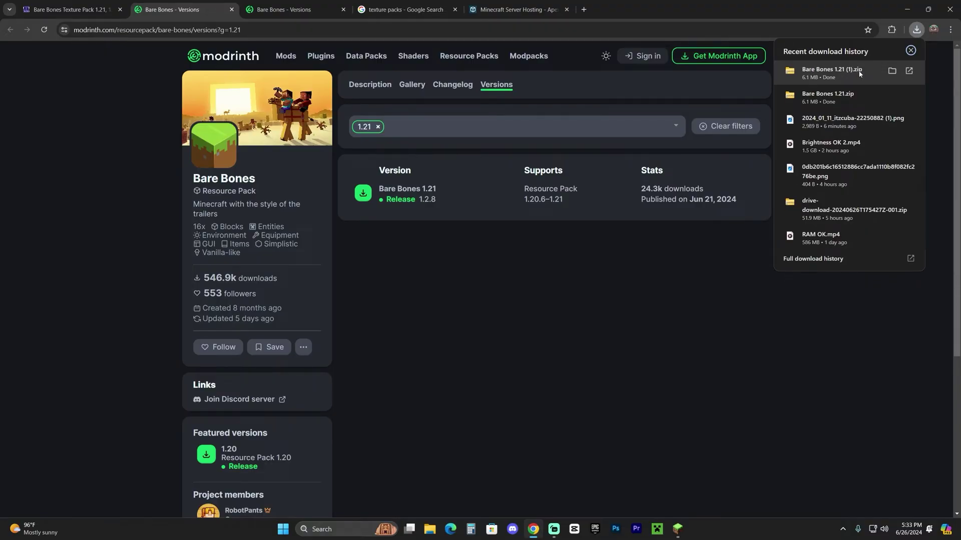
# Place the downloaded Bare Bones 1.21.zip on the desktop and switch to Minecraft
pyautogui.doubleClick(835, 4)
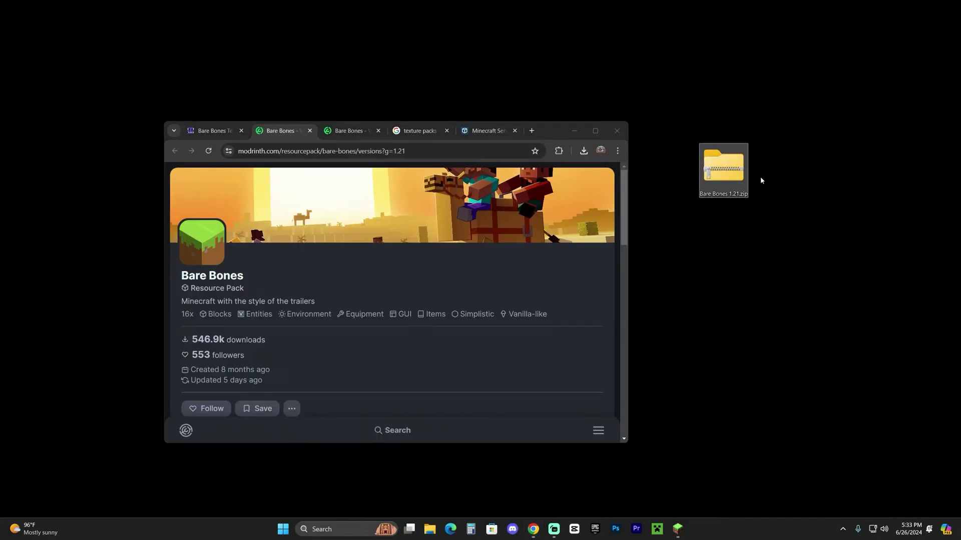
pyautogui.click(573, 131)
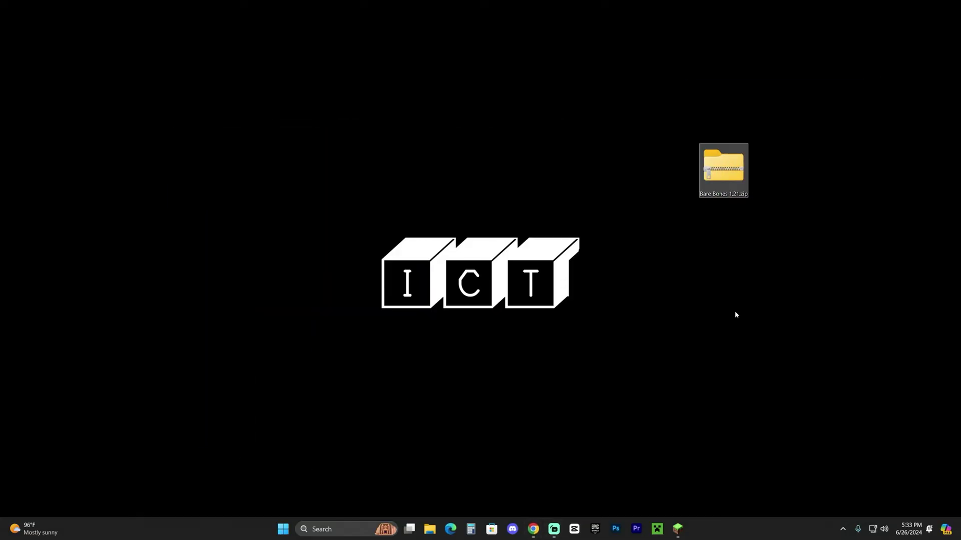
pyautogui.click(714, 425)
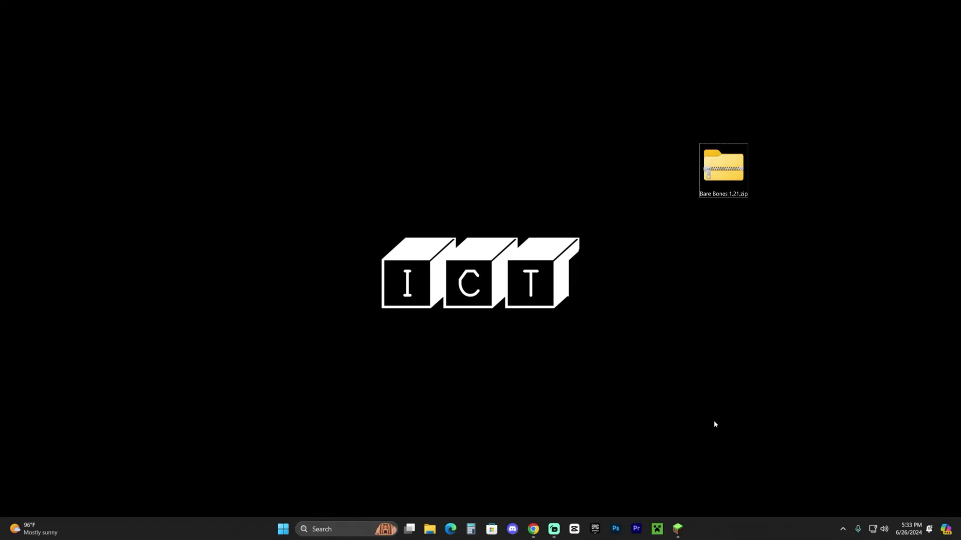
pyautogui.click(678, 530)
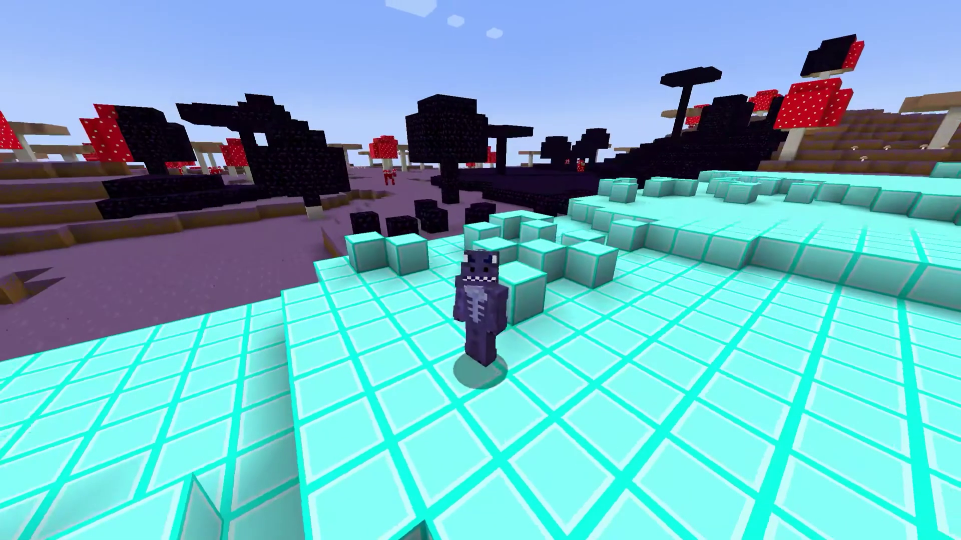
pyautogui.press('w')
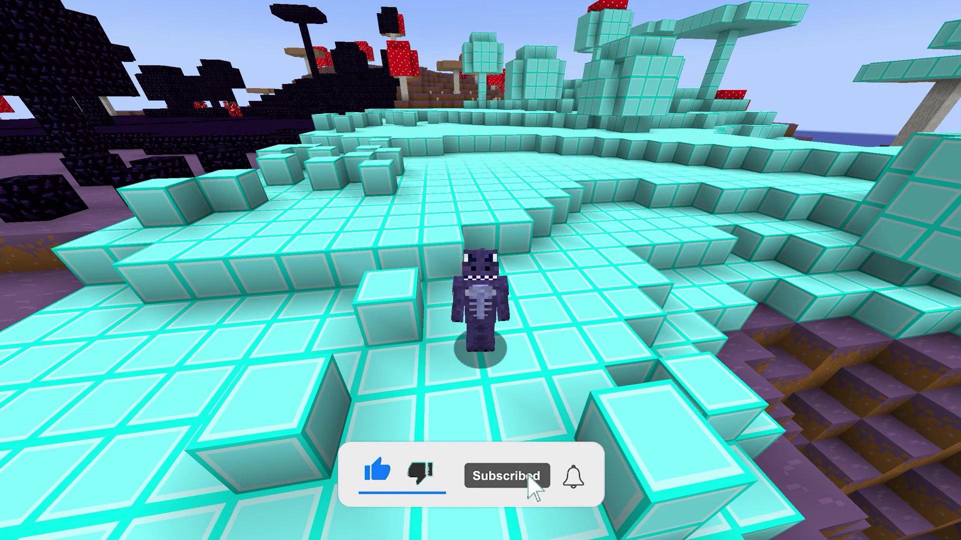
pyautogui.press('w')
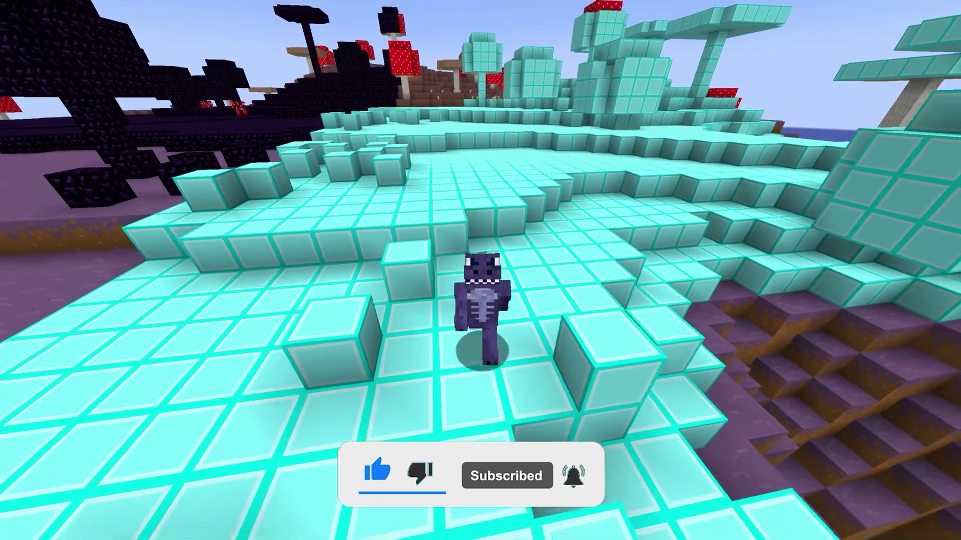
pyautogui.press('w')
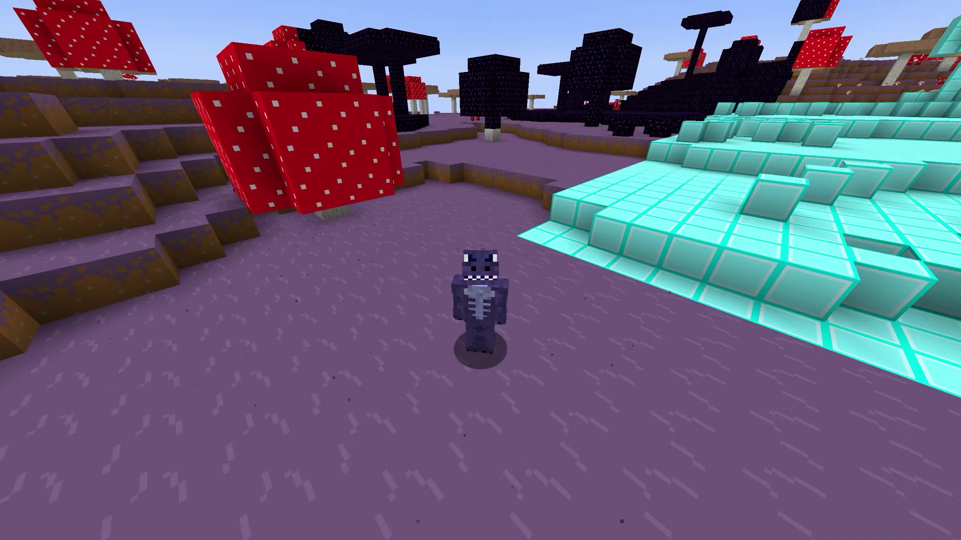
pyautogui.press('s')
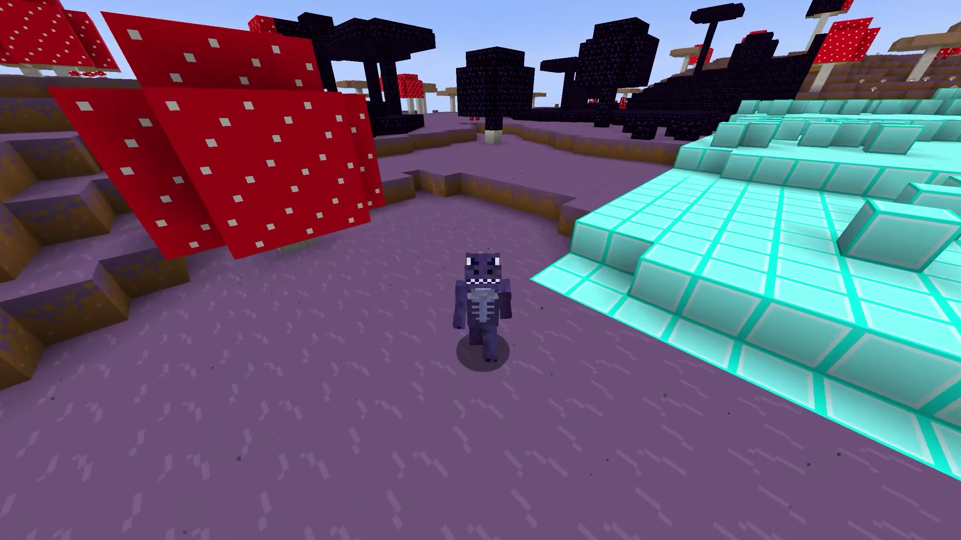
pyautogui.press('space')
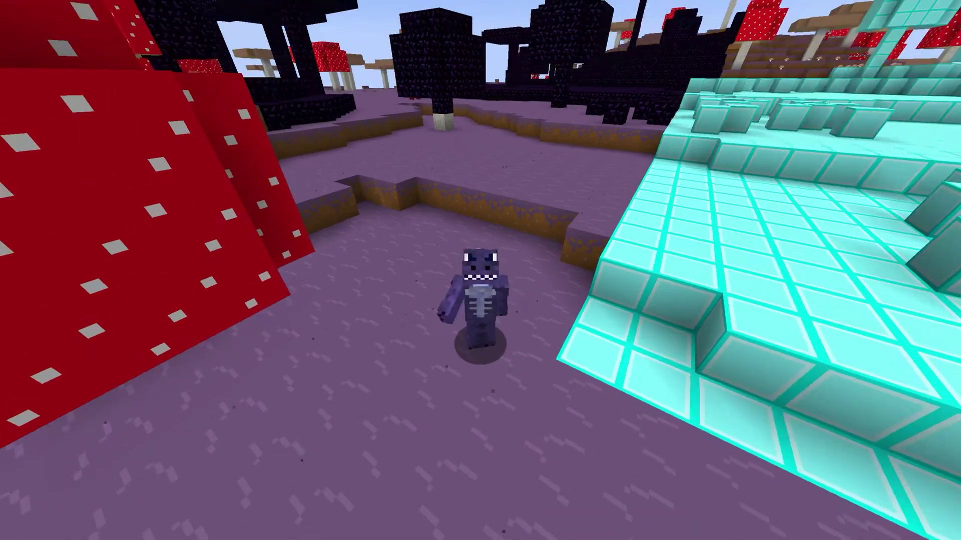
# Pause the game, go to the resource pack selection in the options and open the pack folder
pyautogui.press('Escape')
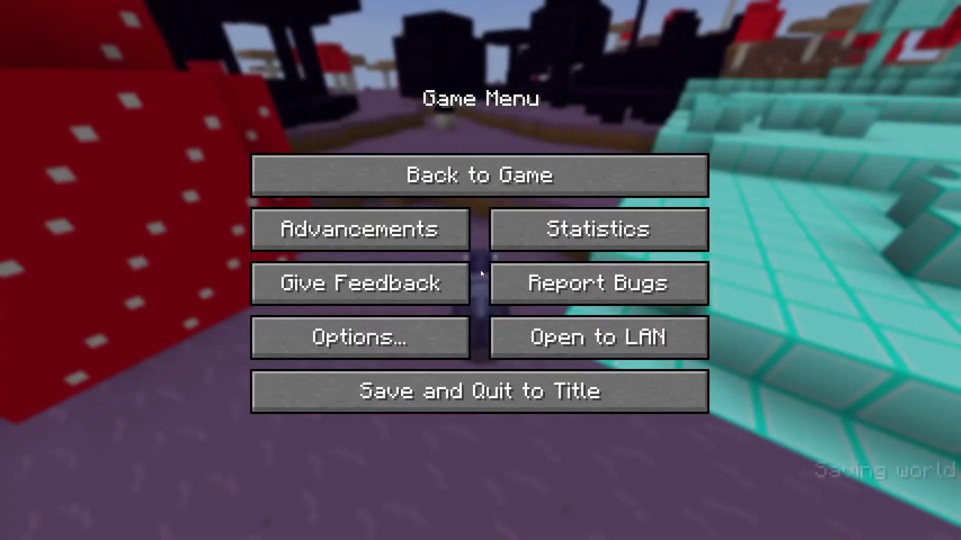
pyautogui.click(446, 332)
pyautogui.click(411, 374)
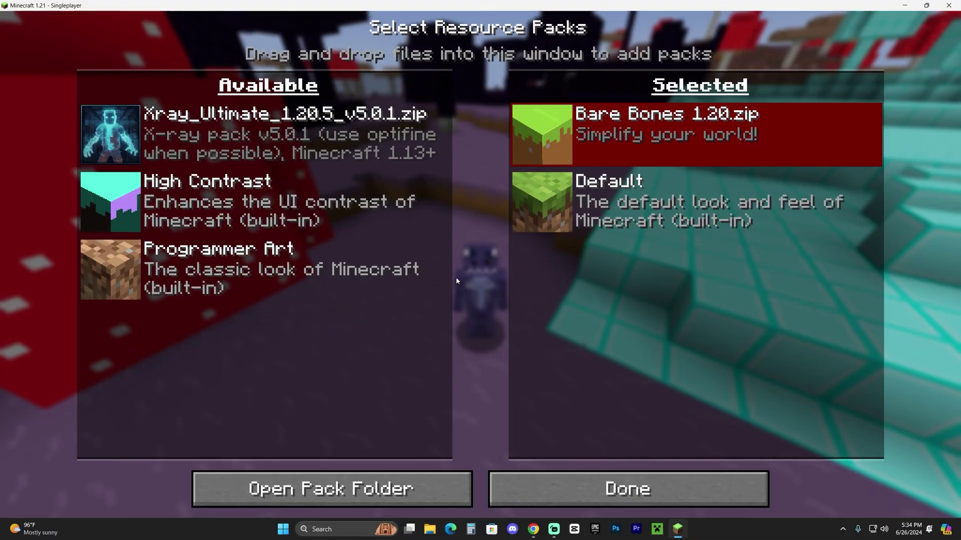
pyautogui.click(347, 485)
pyautogui.moveTo(617, 239); pyautogui.dragTo(389, 152)
pyautogui.click(548, 226)
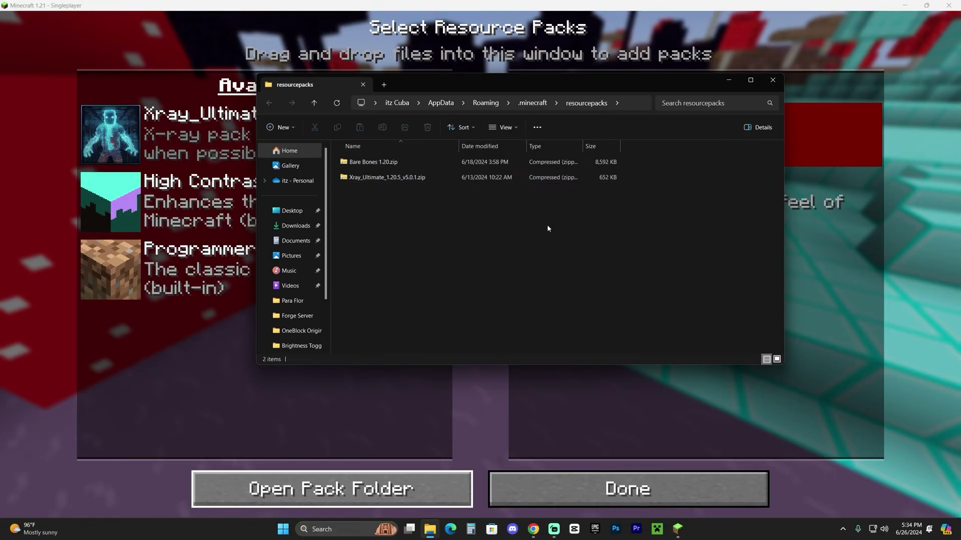
pyautogui.moveTo(648, 233); pyautogui.dragTo(507, 160)
pyautogui.click(588, 201)
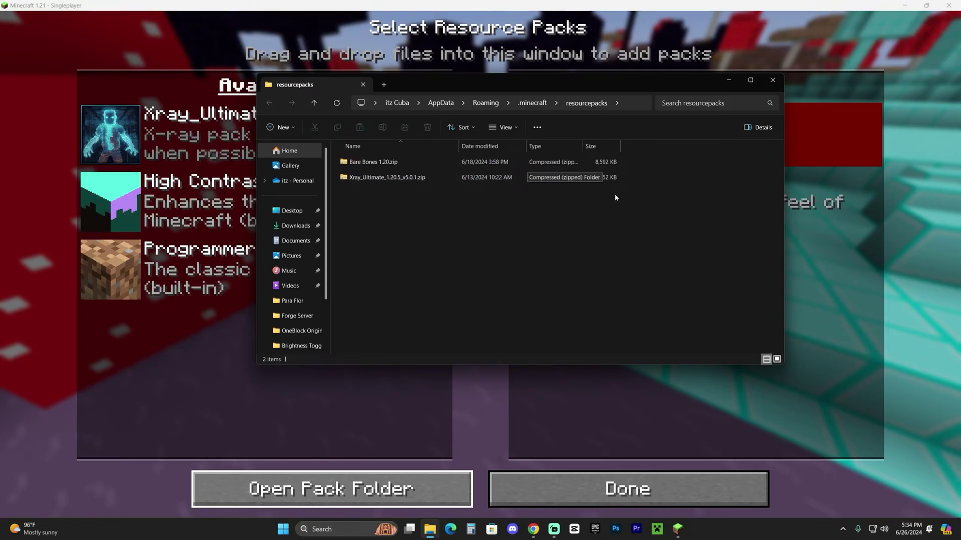
pyautogui.moveTo(669, 241); pyautogui.dragTo(410, 159)
pyautogui.click(530, 219)
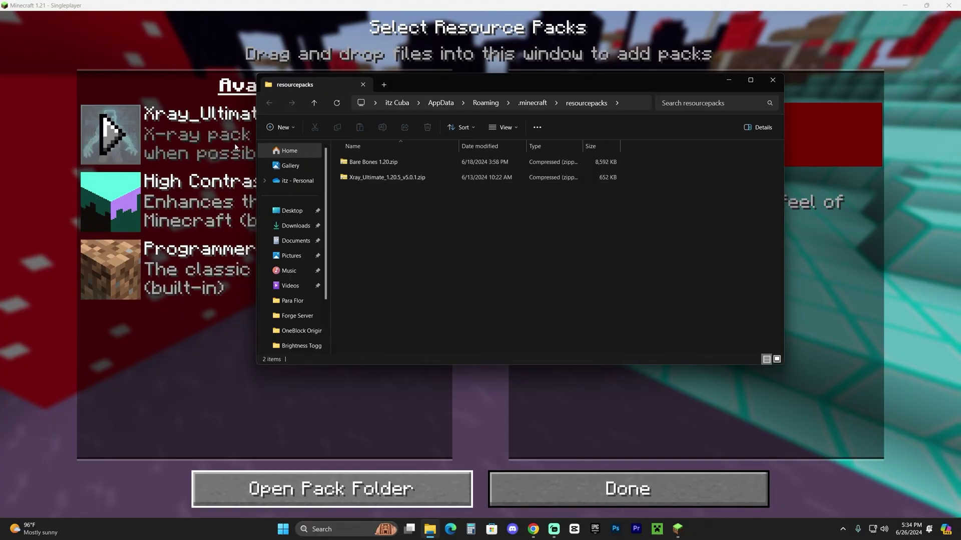
# Minimize Minecraft and copy Bare Bones 1.21.zip from the desktop into the resourcepacks folder
pyautogui.click(904, 5)
pyautogui.moveTo(662, 86); pyautogui.dragTo(530, 108)
pyautogui.click(736, 197)
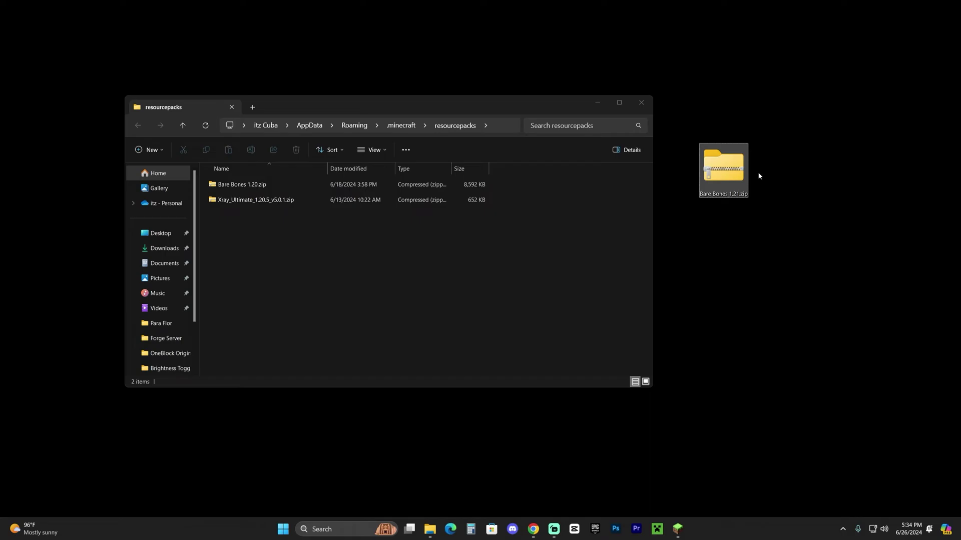
pyautogui.moveTo(498, 291); pyautogui.dragTo(228, 184)
pyautogui.click(568, 285)
pyautogui.moveTo(723, 170); pyautogui.dragTo(566, 260)
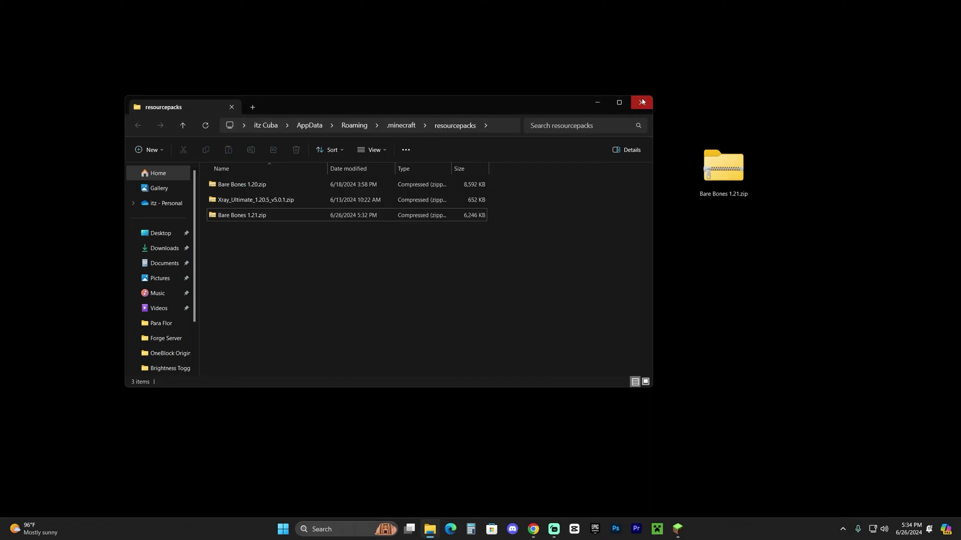
# Close the folder, return to Minecraft, and replace Bare Bones 1.20.zip with Bare Bones 1.21.zip in the selected resource packs
pyautogui.click(642, 102)
pyautogui.click(678, 529)
pyautogui.click(110, 132)
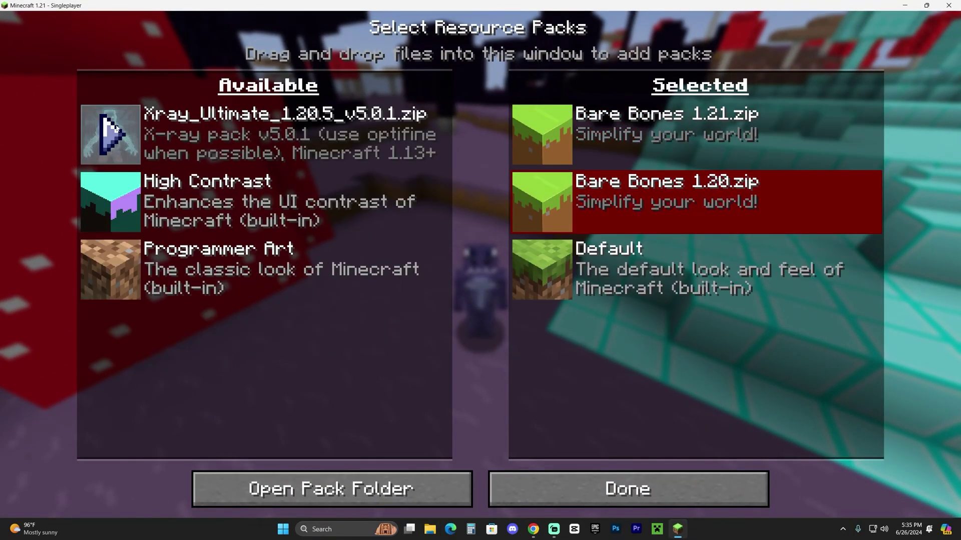
pyautogui.click(568, 127)
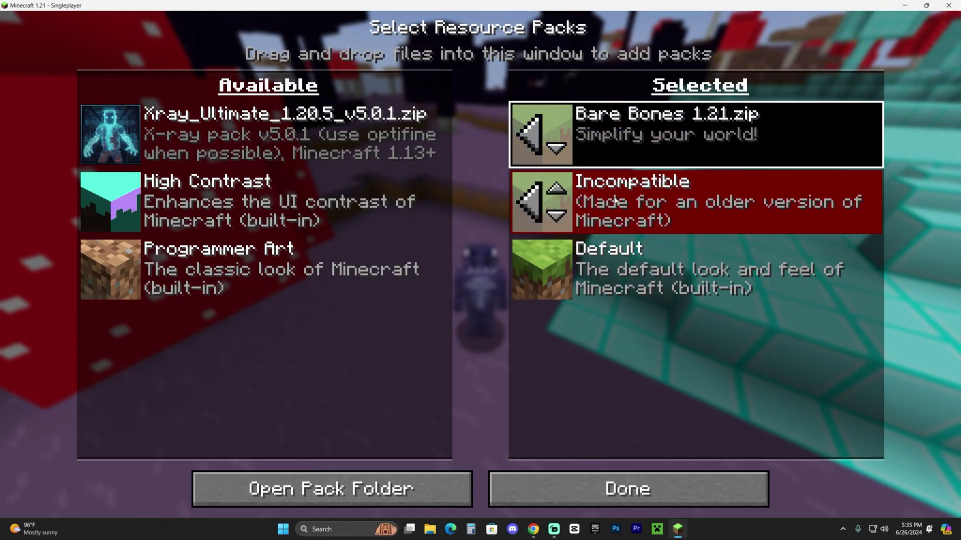
pyautogui.click(528, 204)
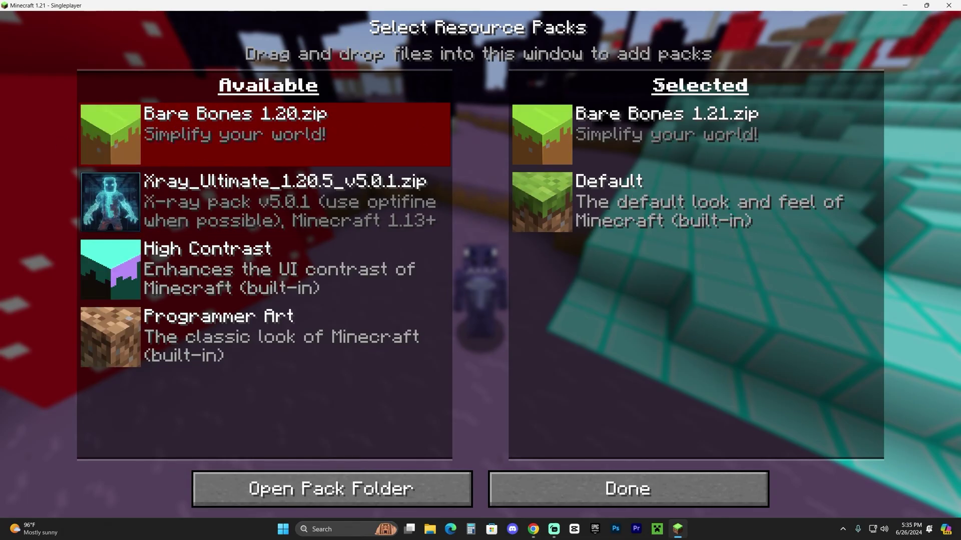
# Apply the resource pack selection, leave the options and resume the game
pyautogui.click(656, 489)
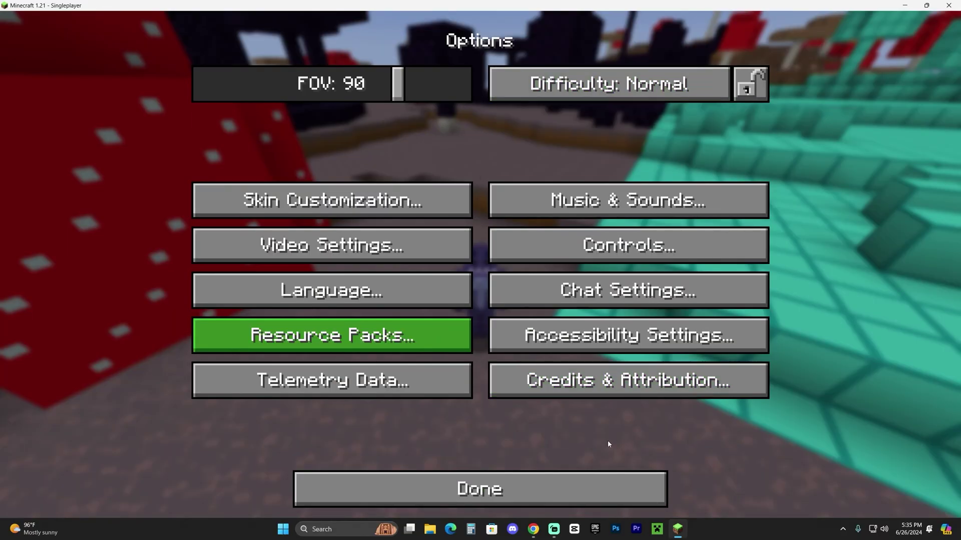
pyautogui.click(536, 488)
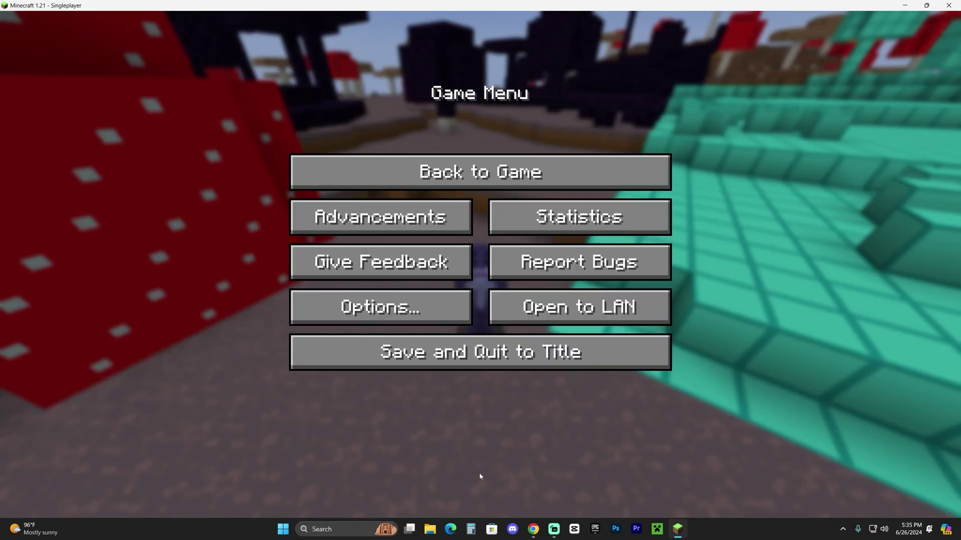
pyautogui.press('Escape')
# Walk and jump across the mushroom terrain and the turquoise block area to examine the Bare Bones textures in the world
pyautogui.press('w')
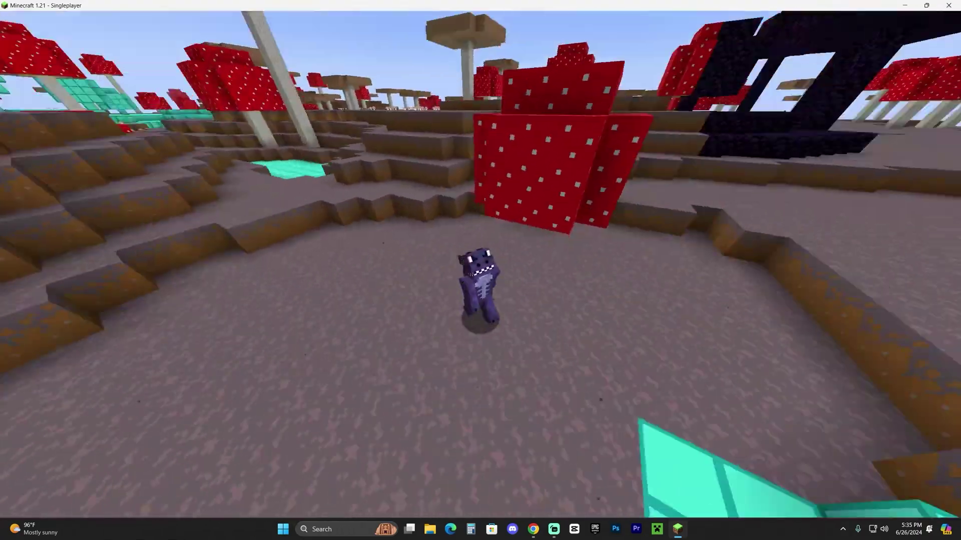
pyautogui.press('space')
pyautogui.press('s')
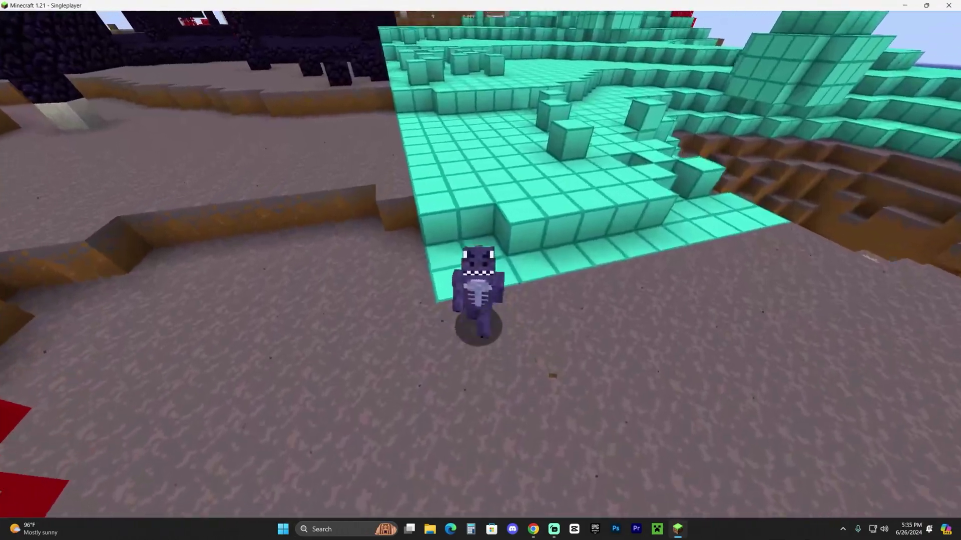
pyautogui.press('space')
pyautogui.press('s')
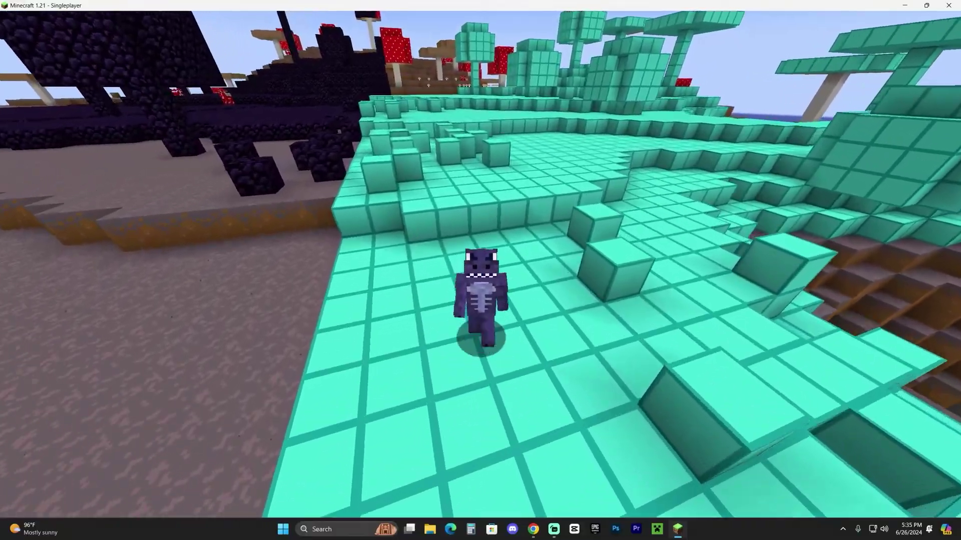
pyautogui.press('s')
pyautogui.press('space')
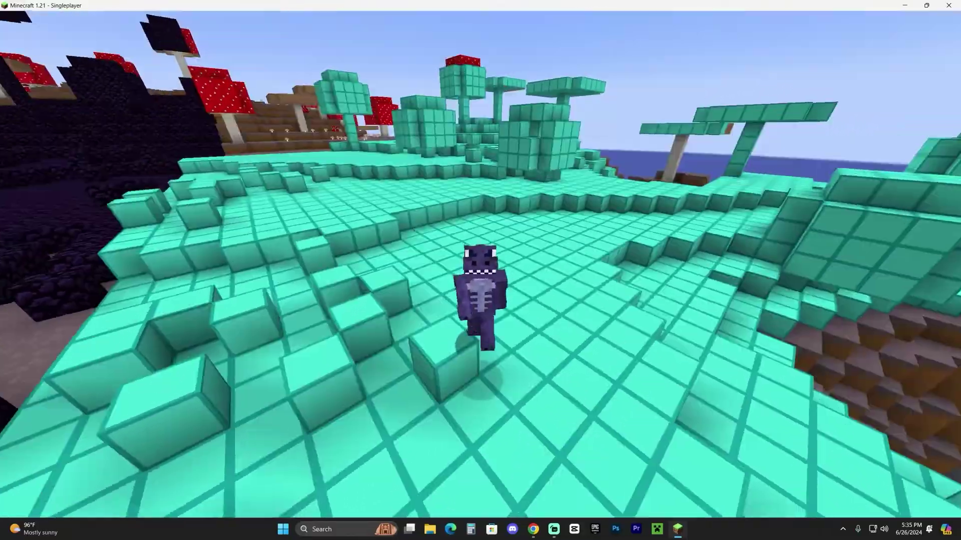
pyautogui.press('space')
pyautogui.press('s')
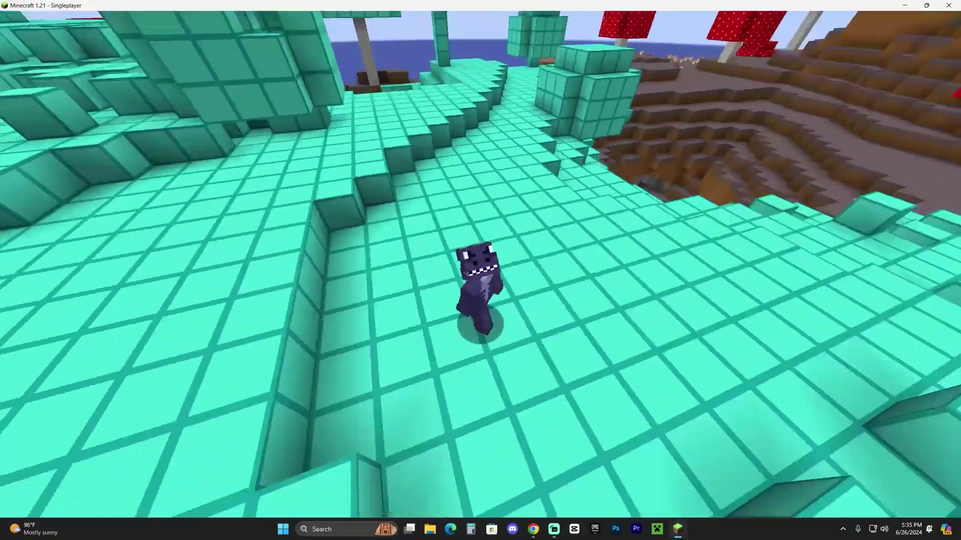
pyautogui.press('w')
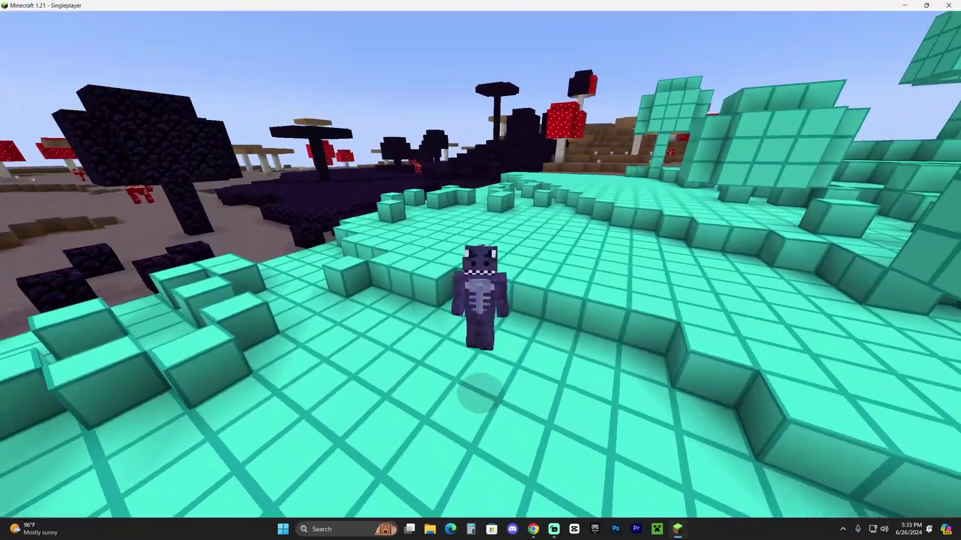